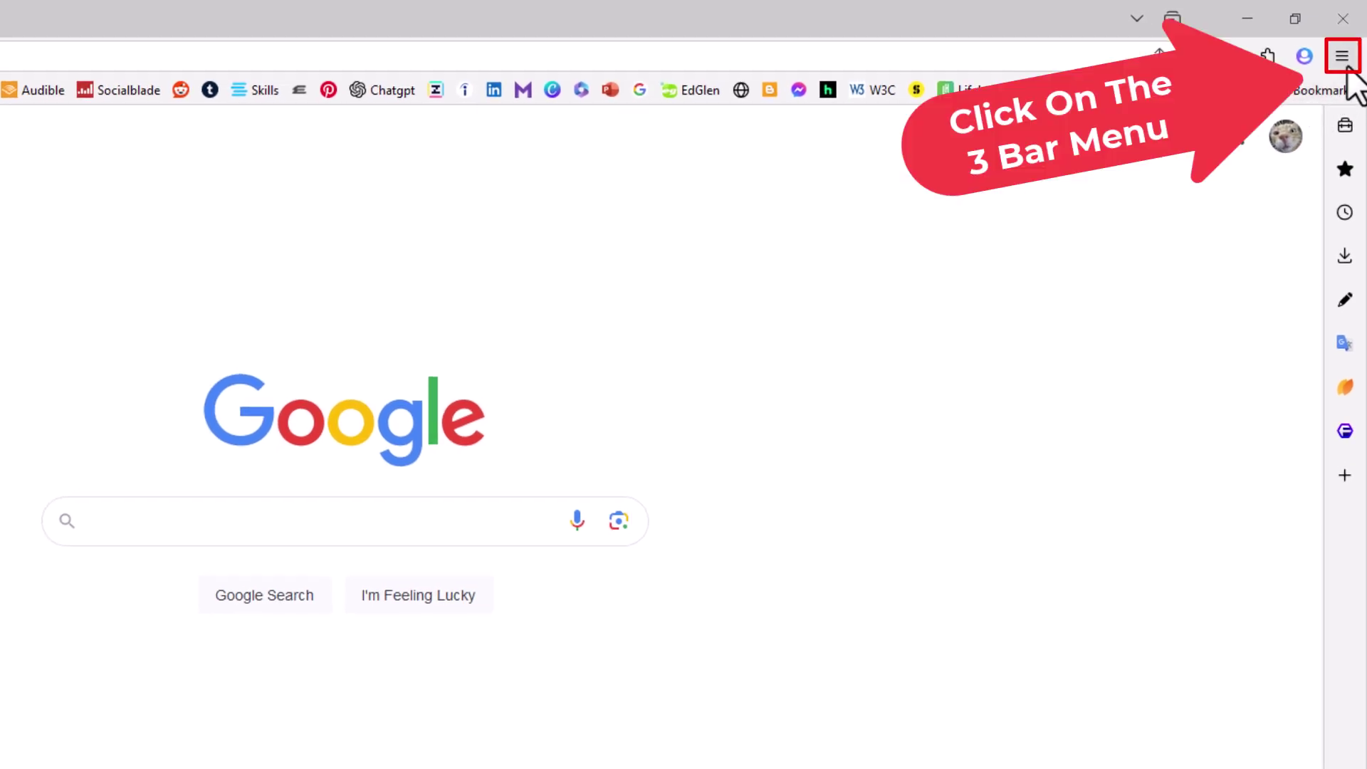
- Open Floorp's Settings page from the main menu at the top right
left_click(1343, 57)
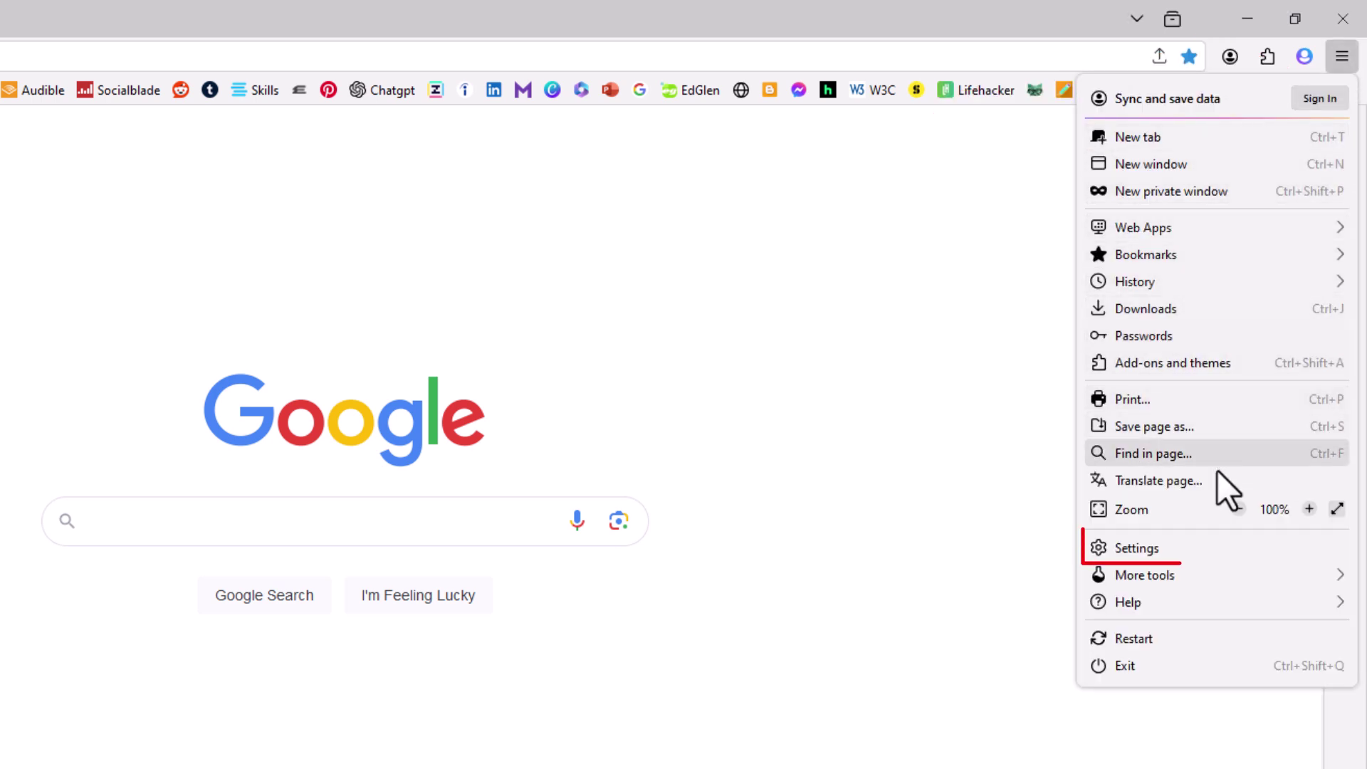
left_click(1198, 546)
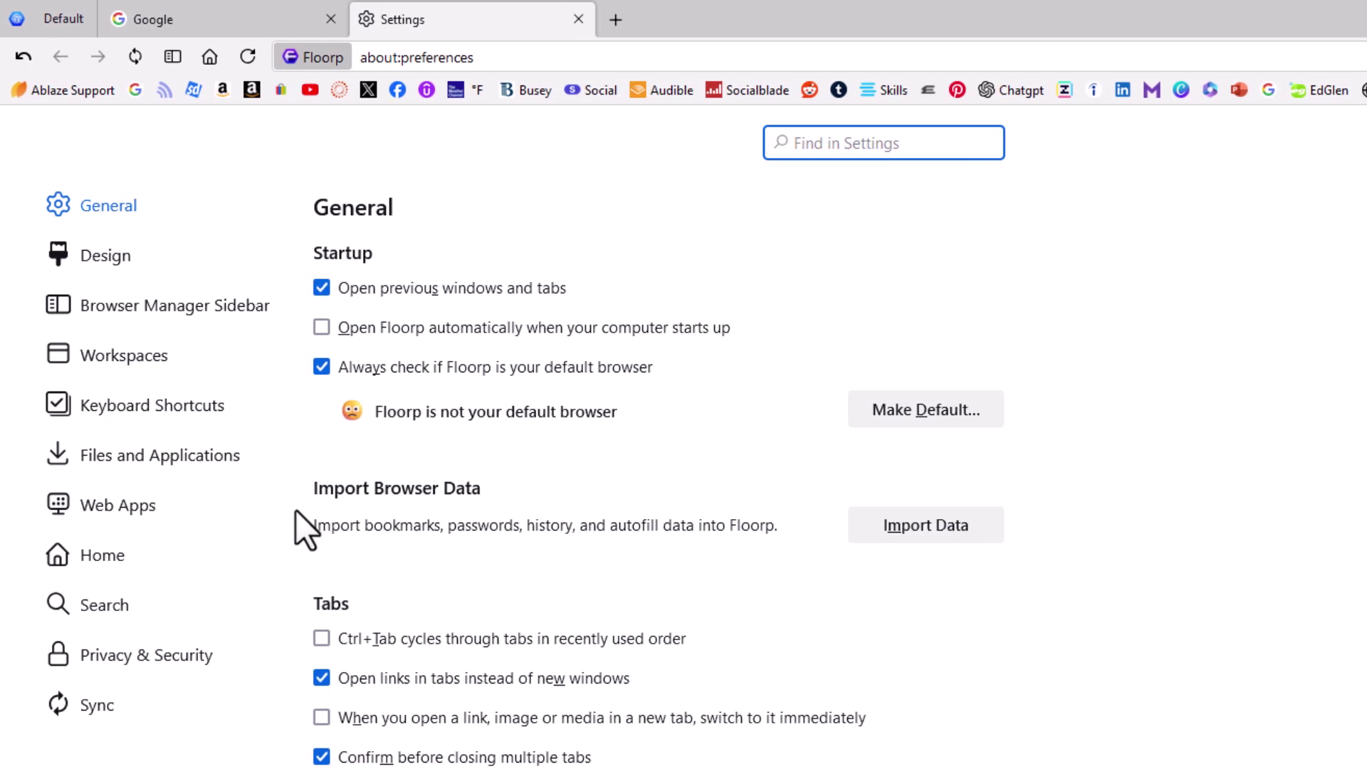
- Switch to the Privacy & Security section of Floorp's settings
left_click(231, 656)
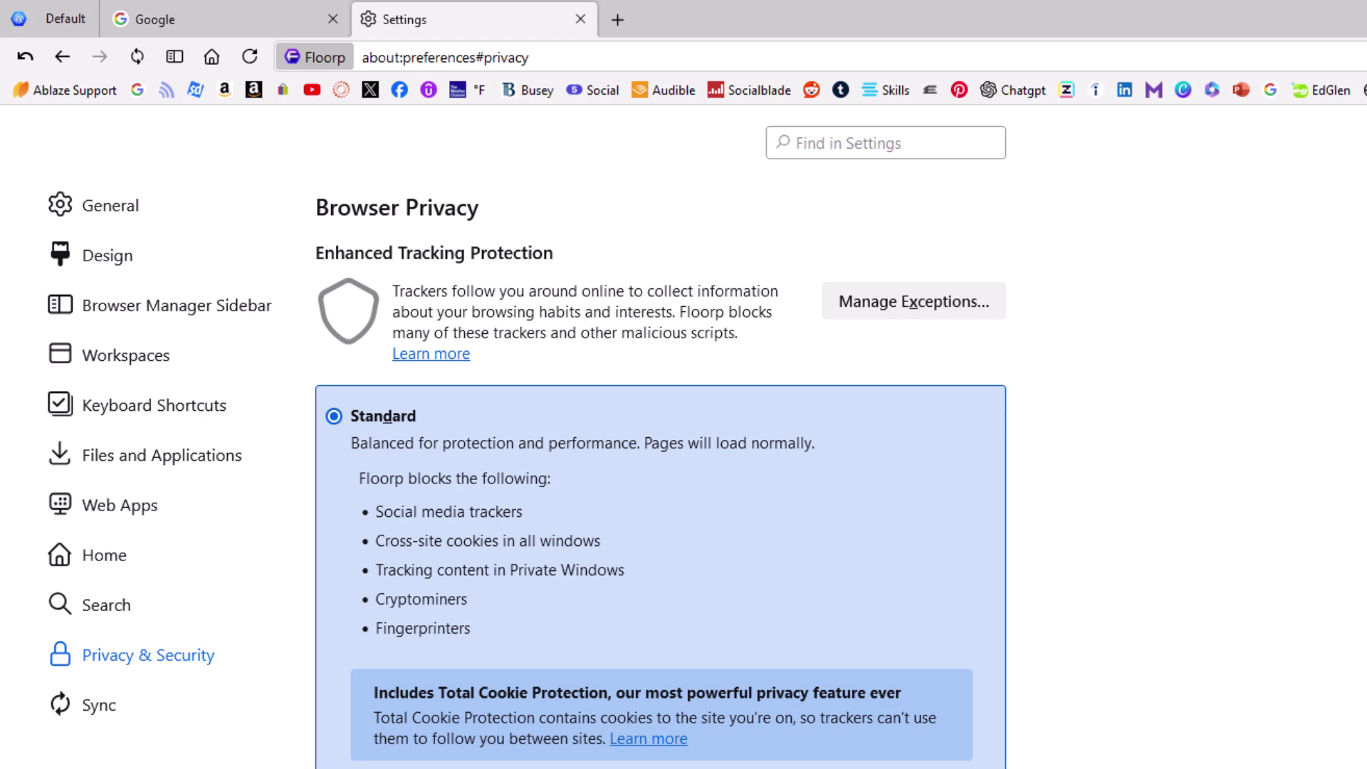
scroll(660, 480, "down", 8)
scroll(660, 481, "down", 8)
scroll(660, 482, "down", 8)
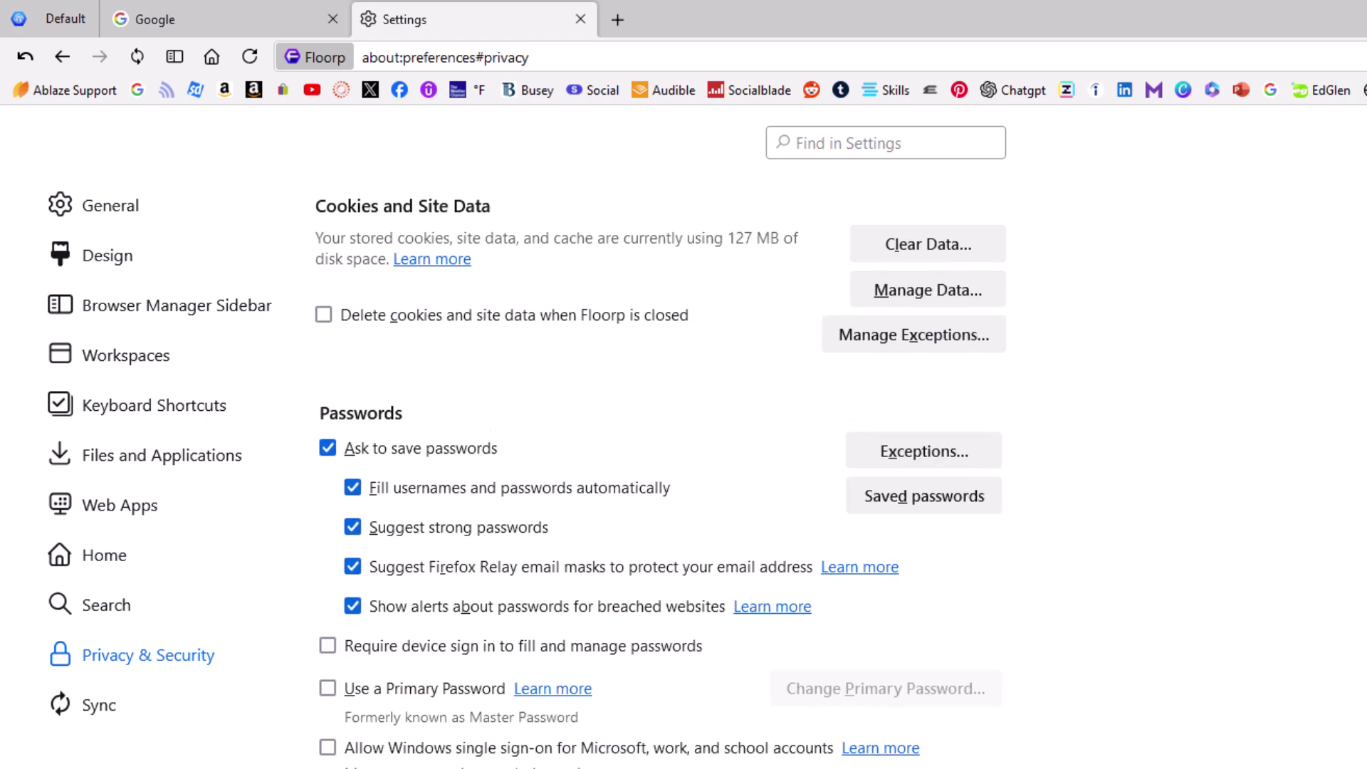
scroll(660, 481, "down", 5)
scroll(660, 481, "down", 5)
scroll(660, 480, "down", 3)
scroll(660, 480, "down", 2)
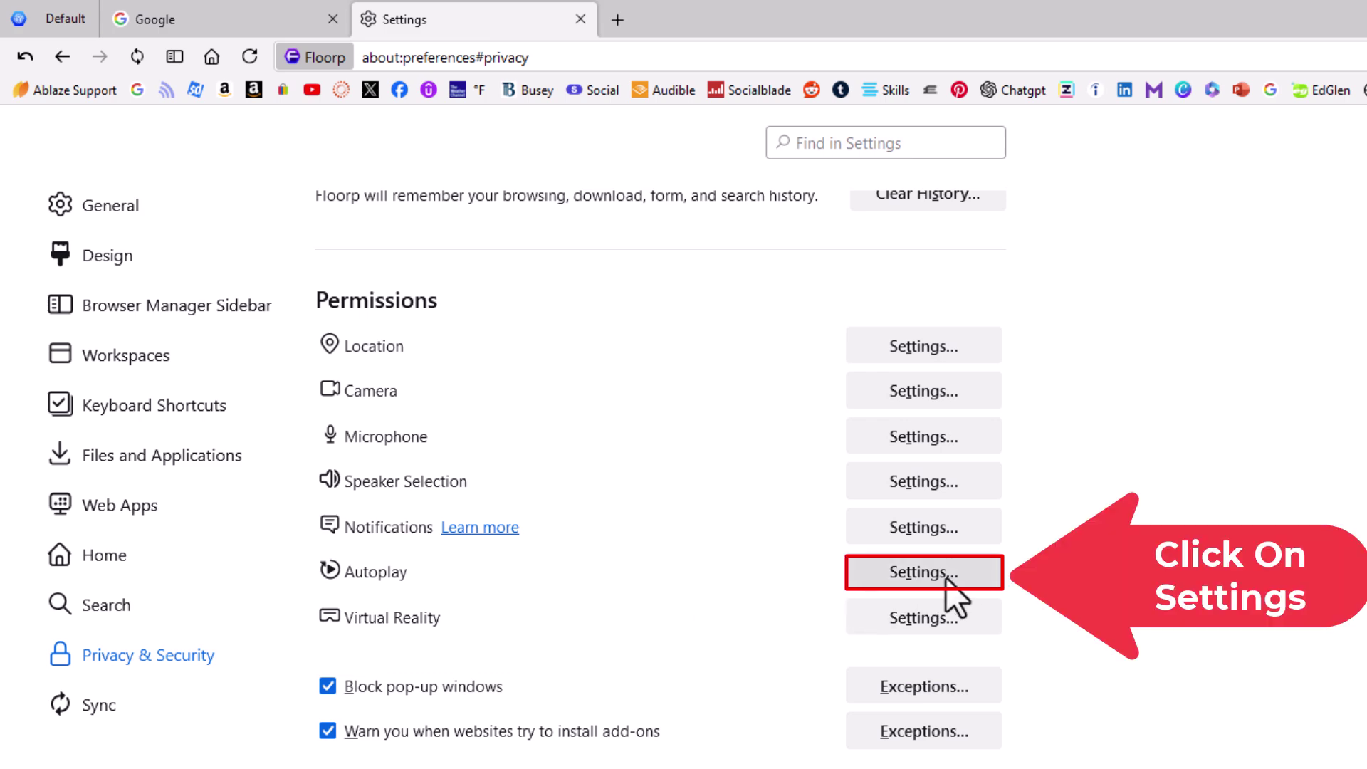
- In the Autoplay permission settings, set 'Default for all websites' to Block Audio and Video
left_click(980, 590)
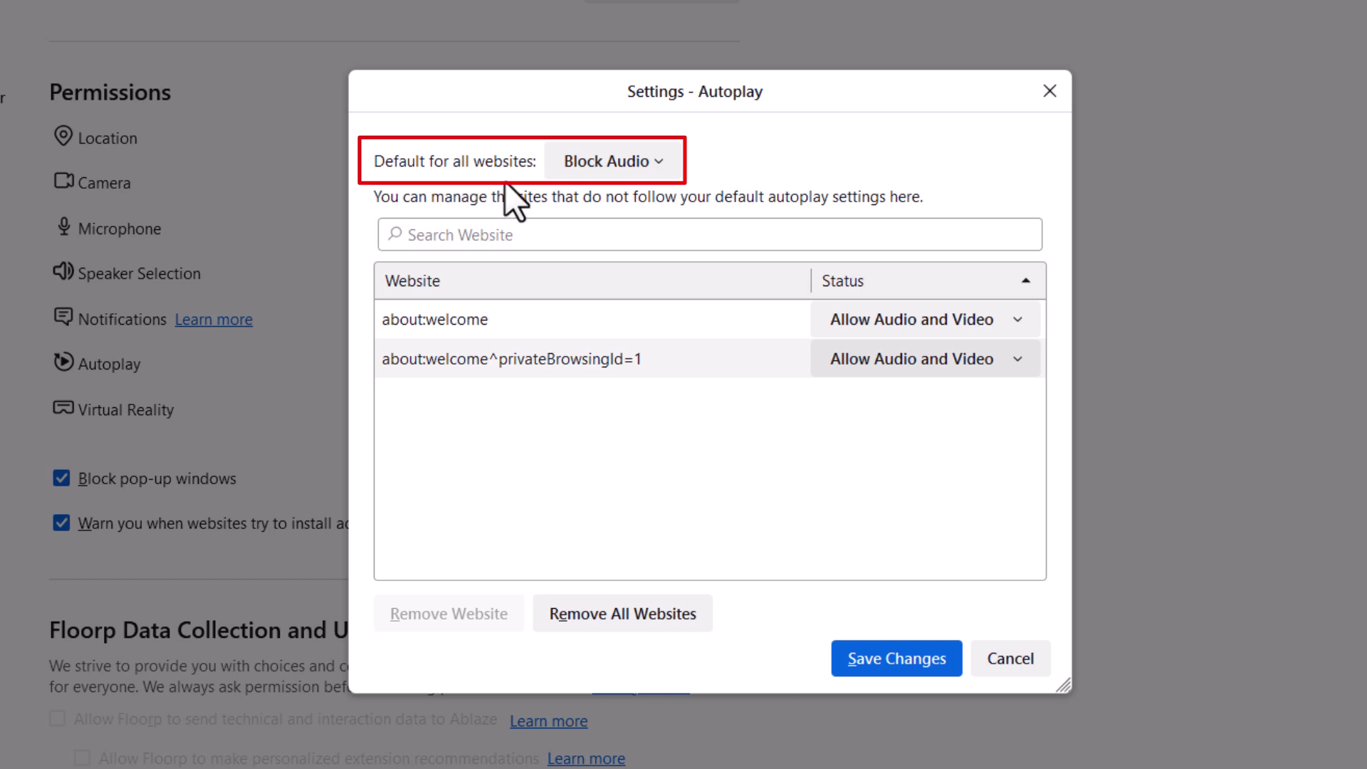
left_click(658, 161)
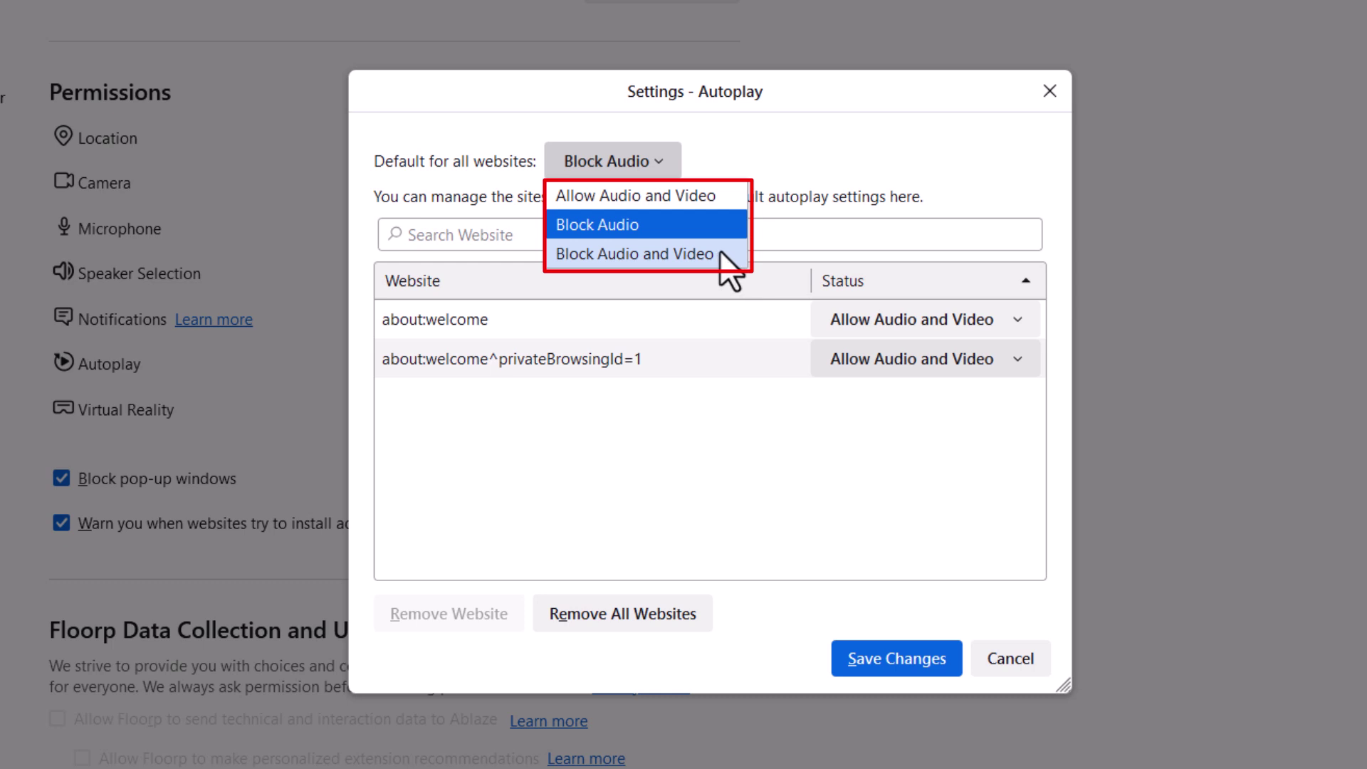
left_click(729, 257)
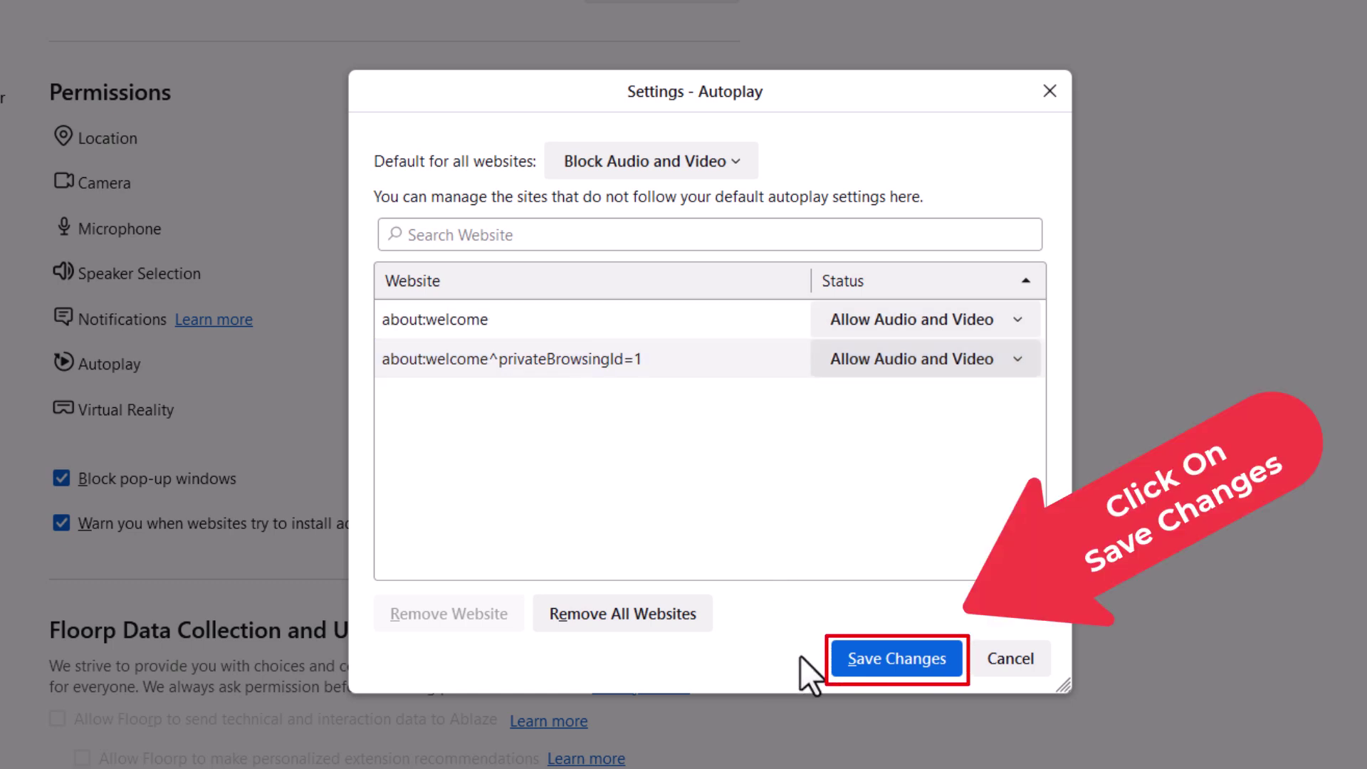
- Save the Autoplay change with Save Changes and close the dialog
left_click(867, 655)
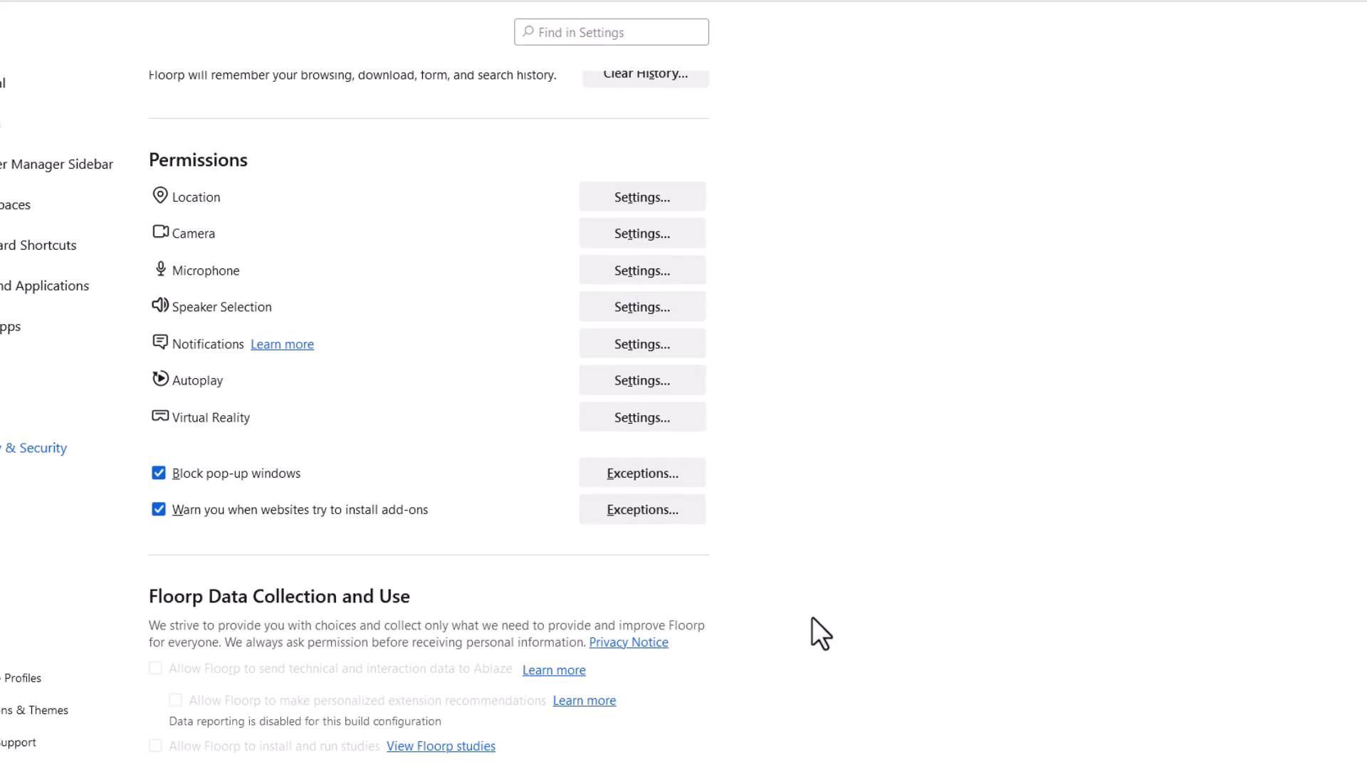